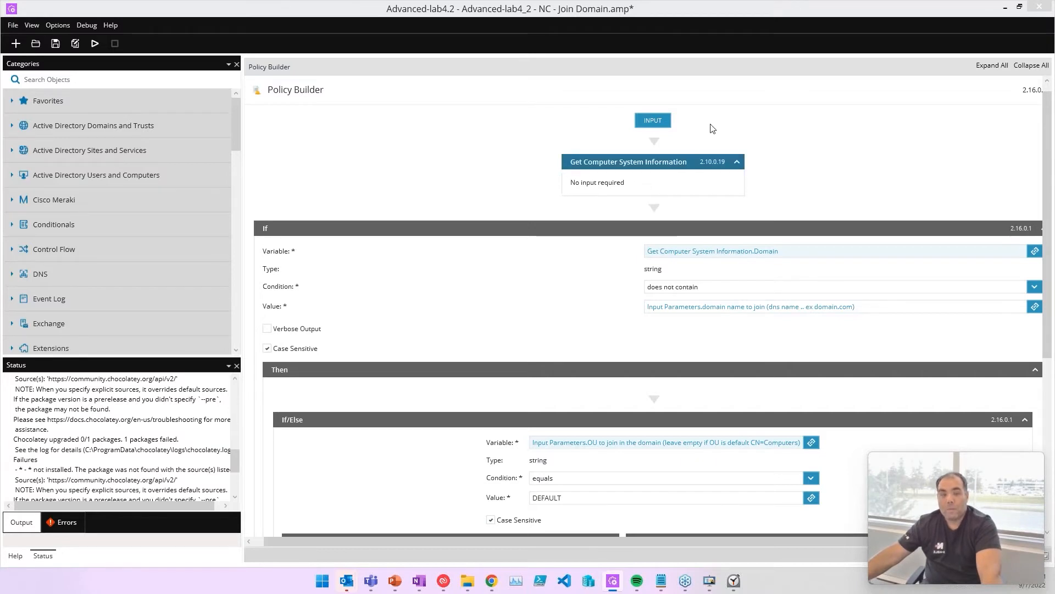
left_click(94, 43)
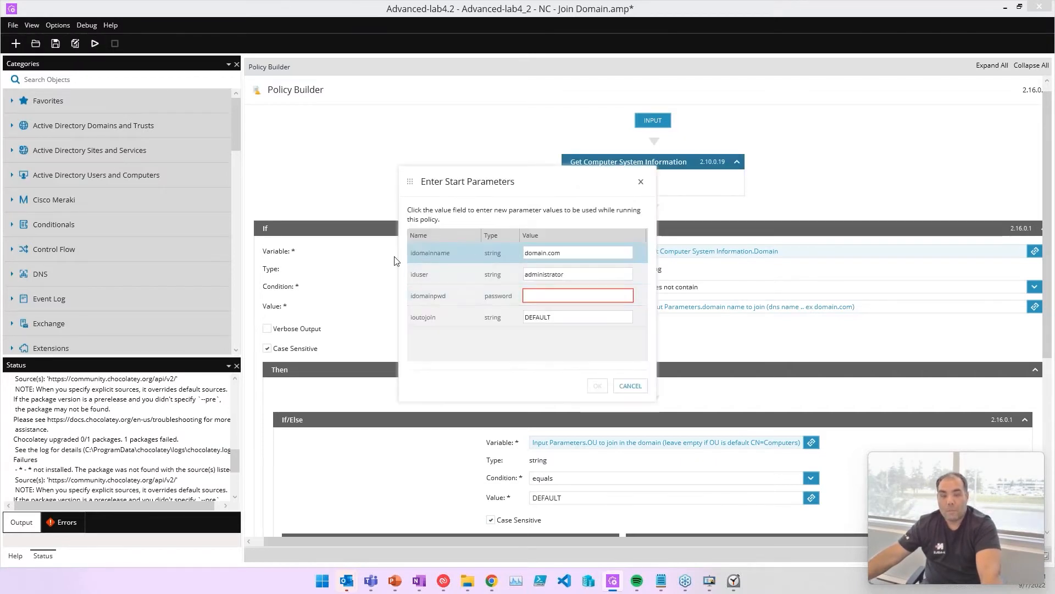
left_click_drag(560, 252, 525, 252)
key("Tab")
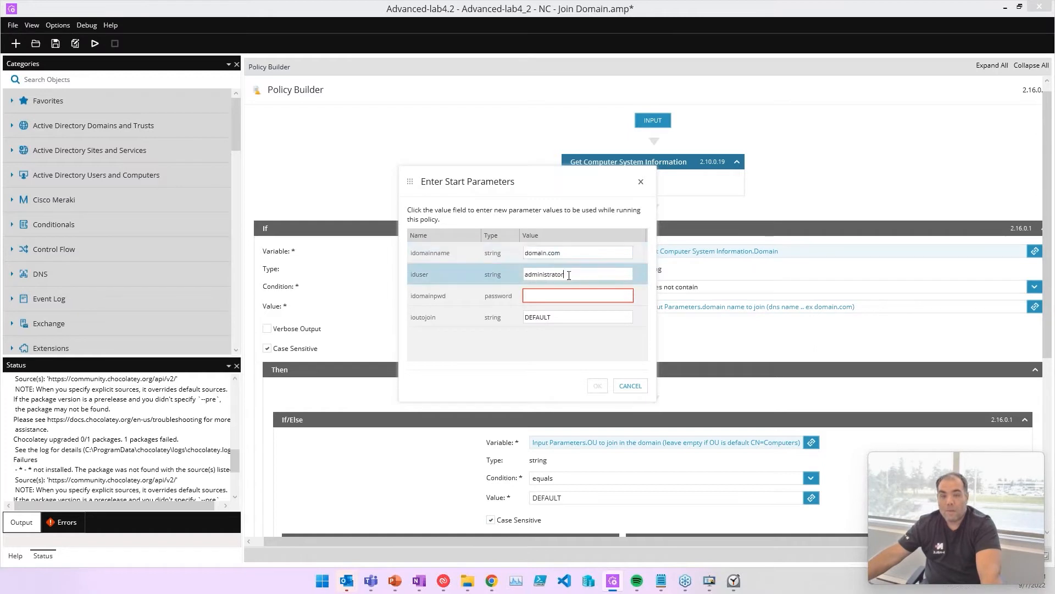
key("Tab")
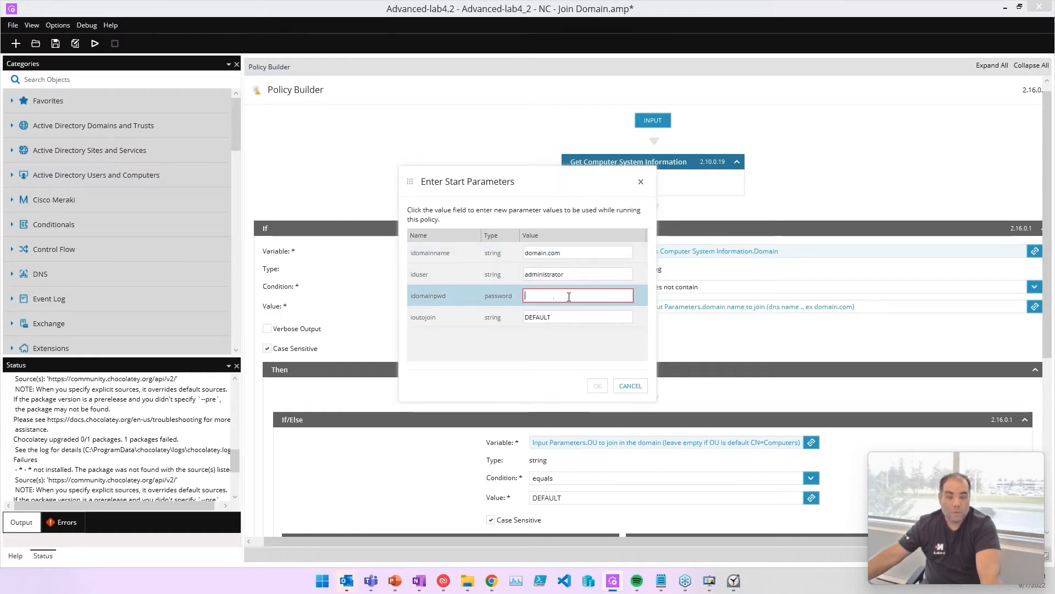
left_click(575, 315)
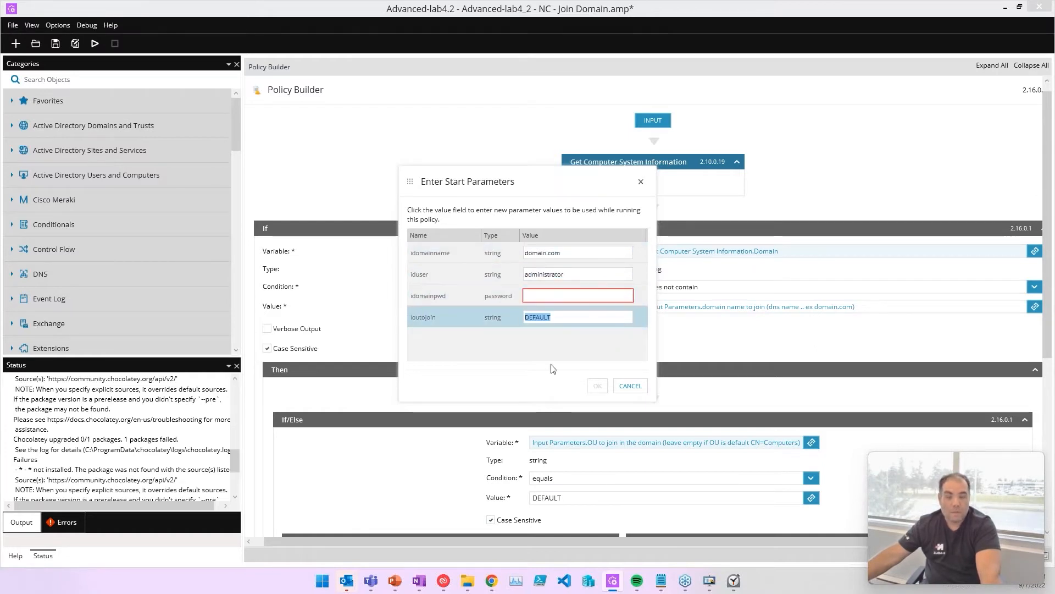
left_click(630, 386)
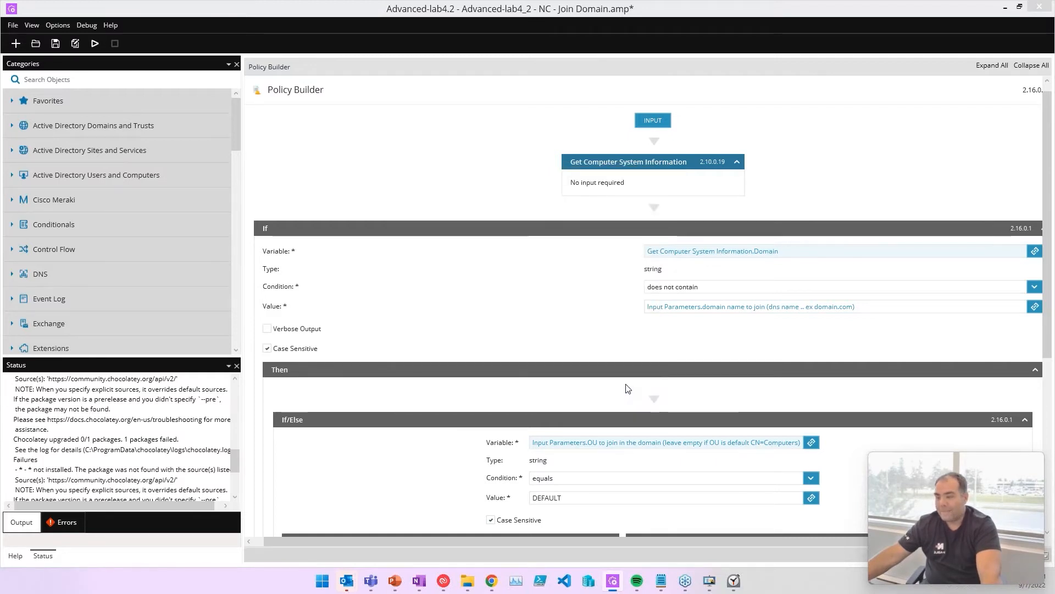
Run the Join Domain policy with the preset start parameters, filling in the domain password.
left_click(592, 189)
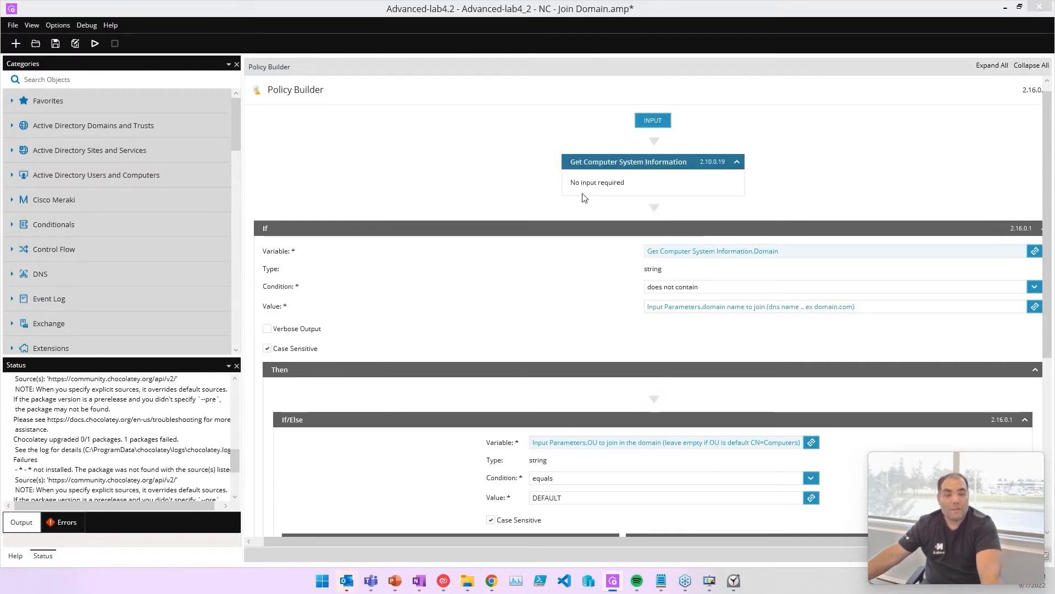
scroll(599, 189, "down", 4)
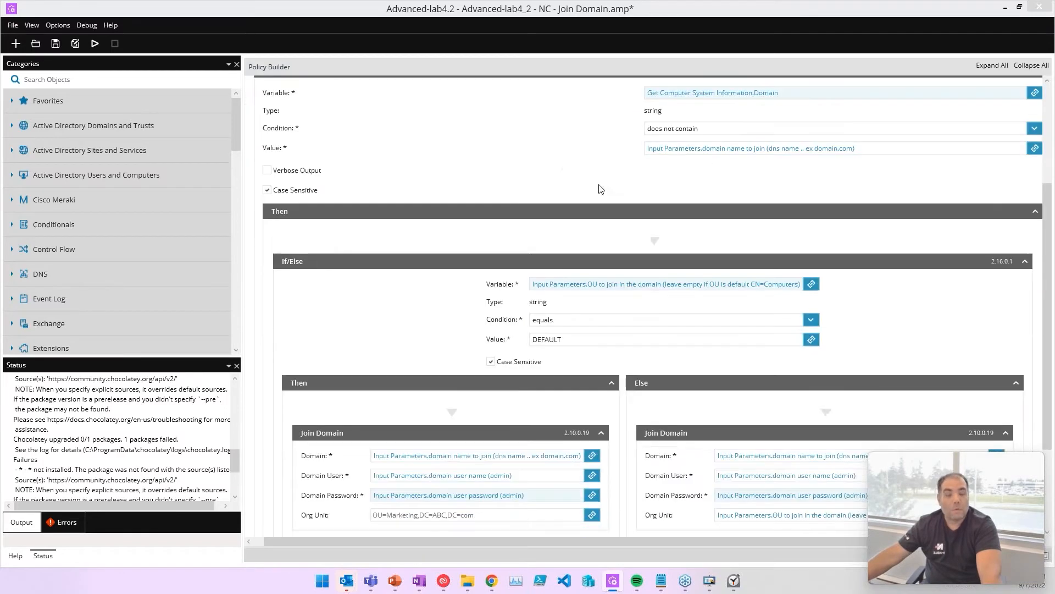
scroll(592, 223, "up", 4)
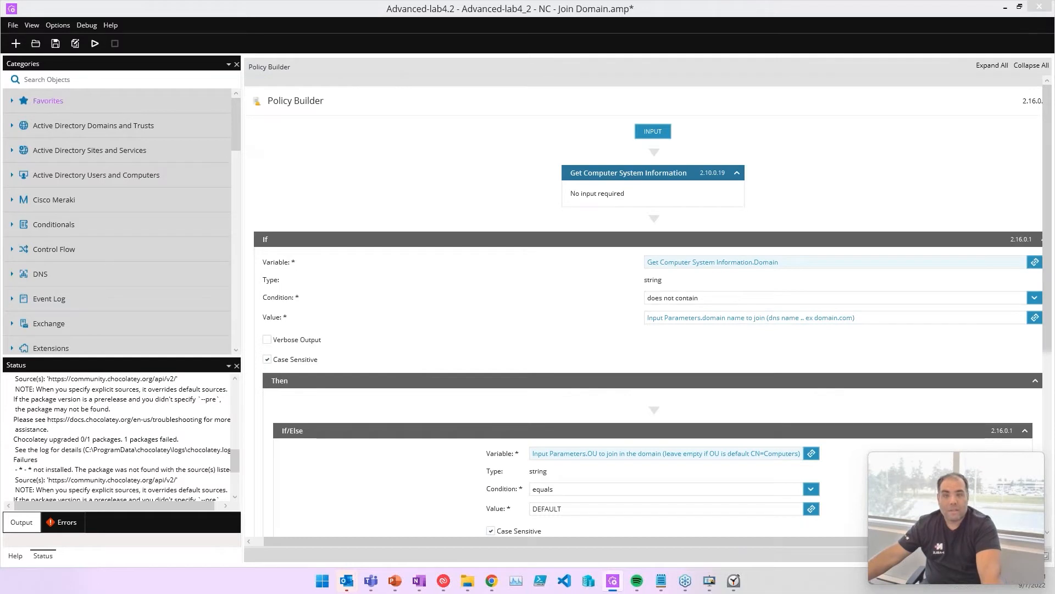
left_click(93, 44)
left_click(543, 297)
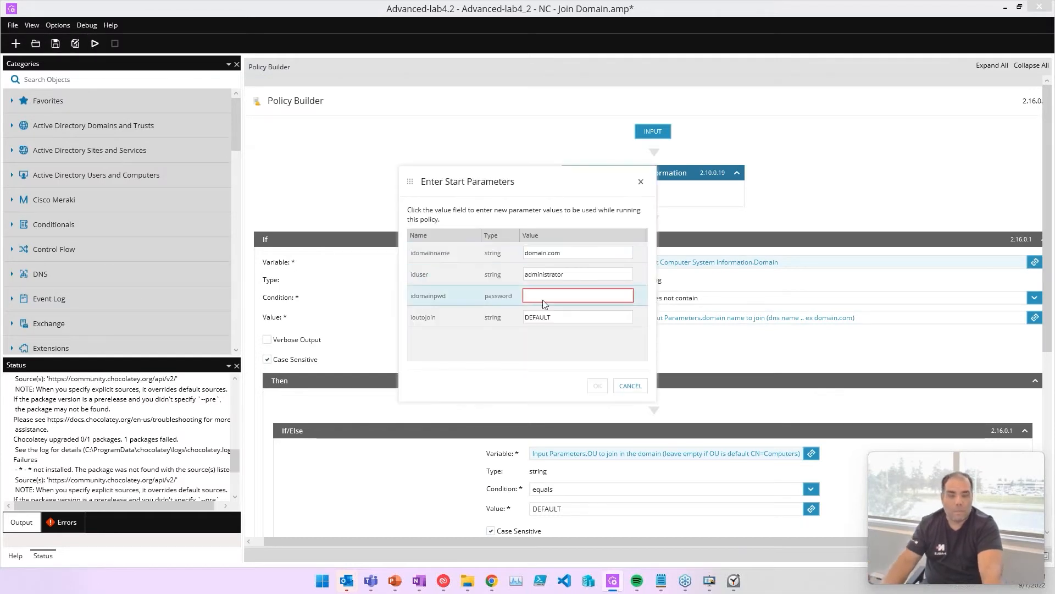
type("••••••")
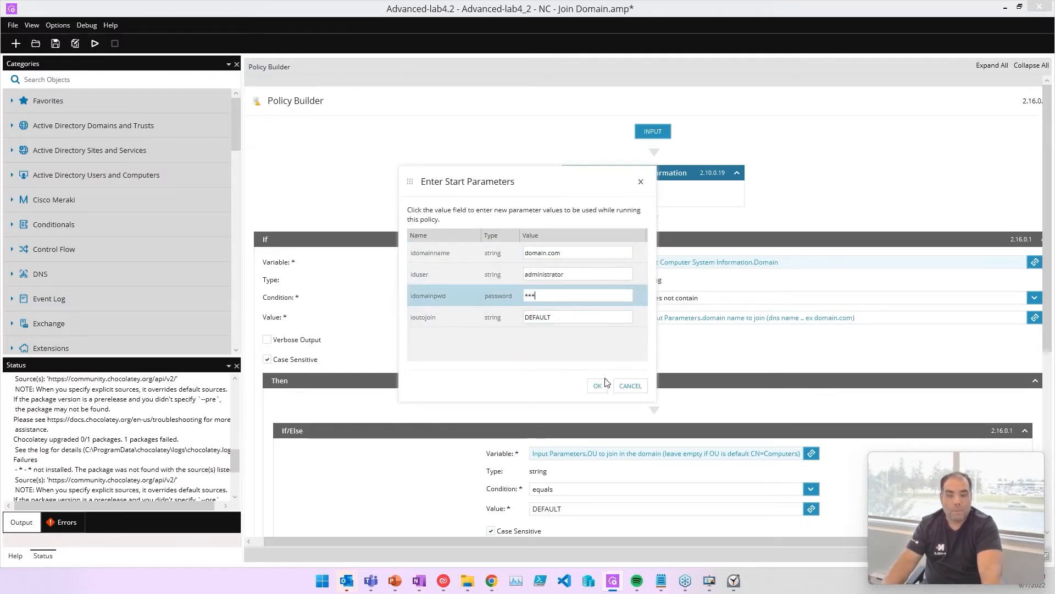
left_click(601, 384)
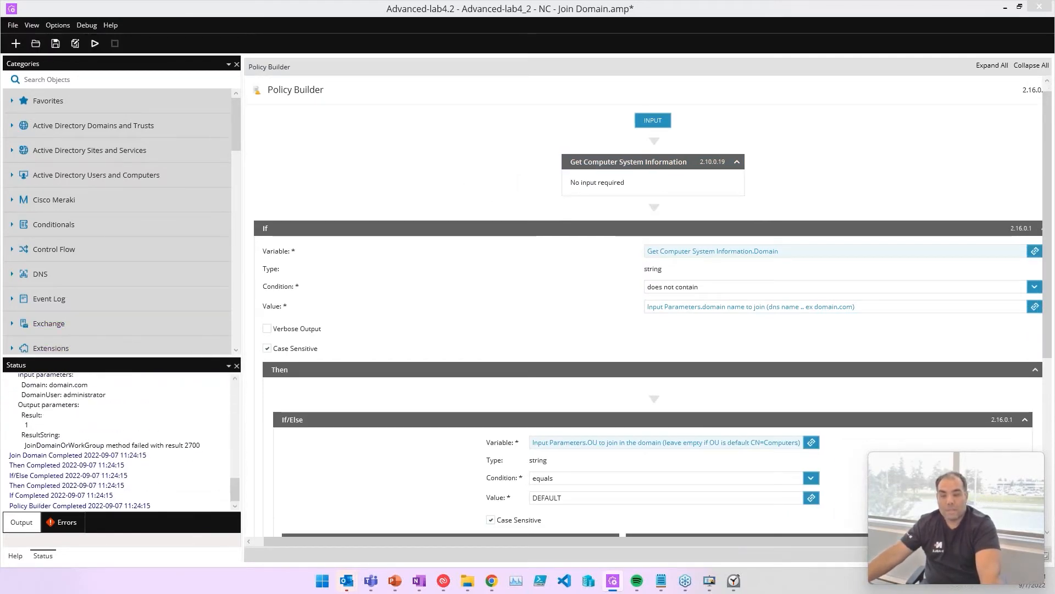
Enlarge the run output area and examine the domain value returned by Get Computer System Information.
left_click_drag(193, 358, 194, 250)
scroll(166, 360, "up", 15)
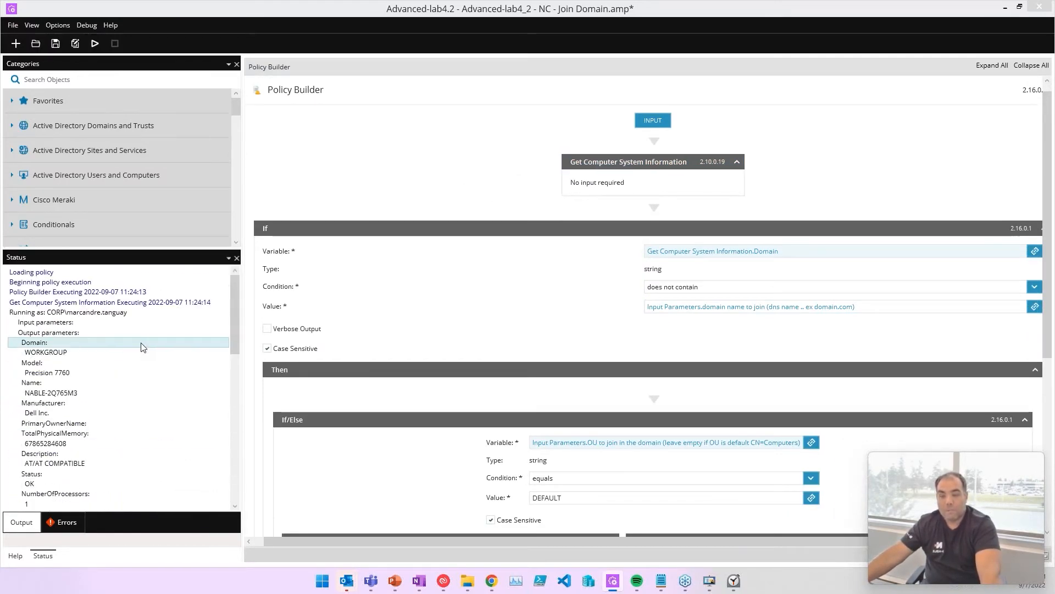
scroll(107, 398, "down", 1)
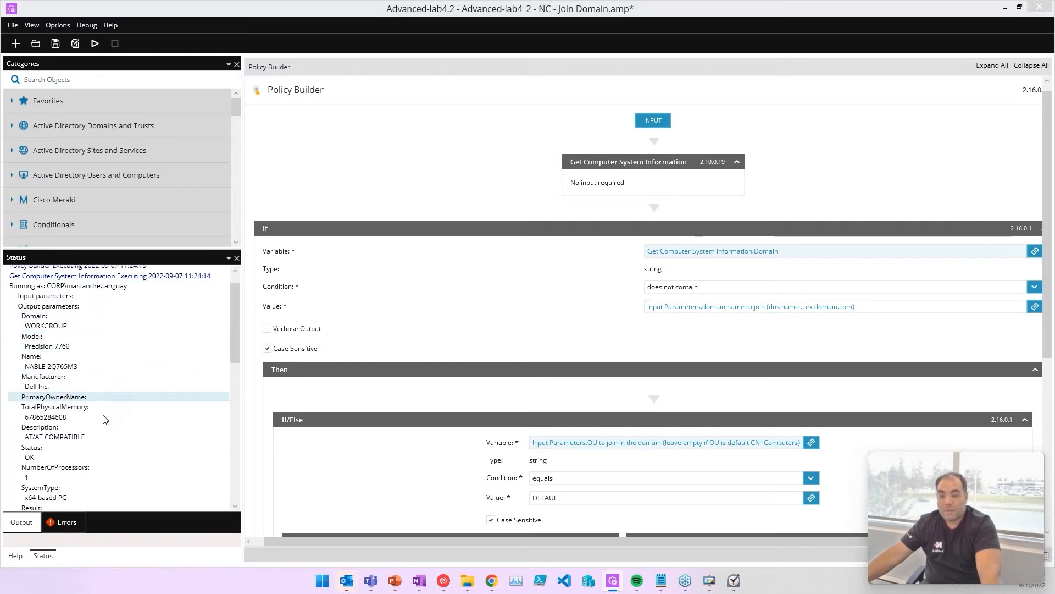
left_click(81, 326)
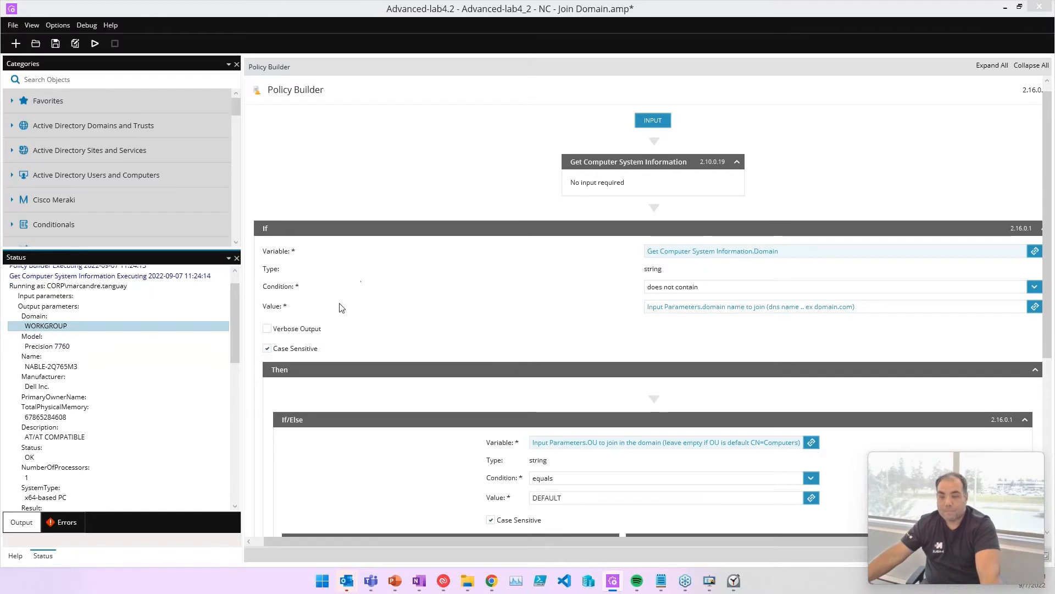
Examine the If entry in the run output, comparing its variable, condition and value.
scroll(85, 379, "down", 7)
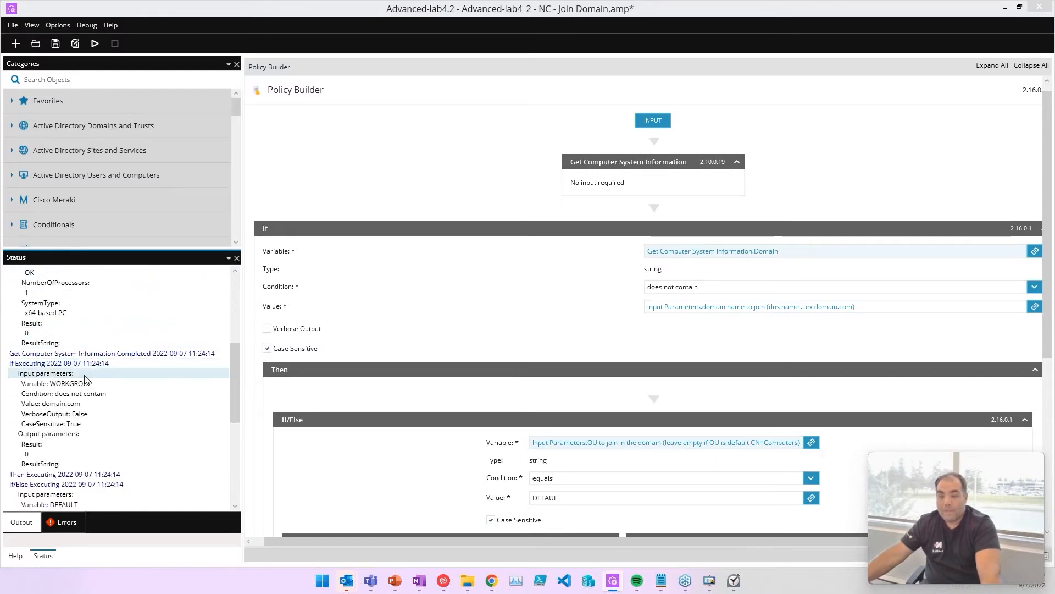
scroll(85, 379, "down", 3)
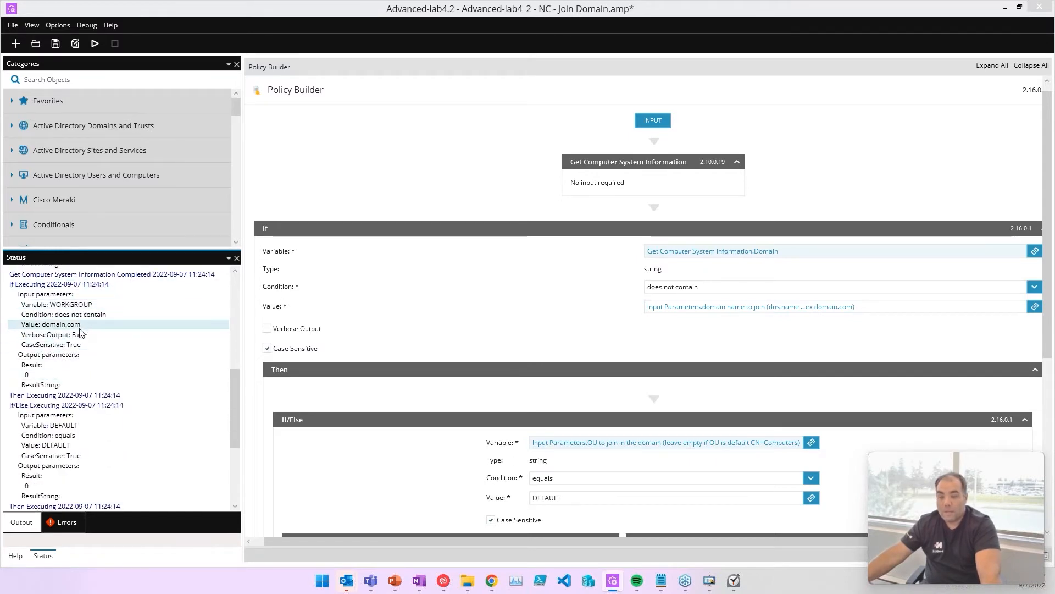
scroll(118, 360, "down", 4)
scroll(65, 352, "up", 5)
scroll(69, 346, "up", 4)
scroll(72, 338, "down", 4)
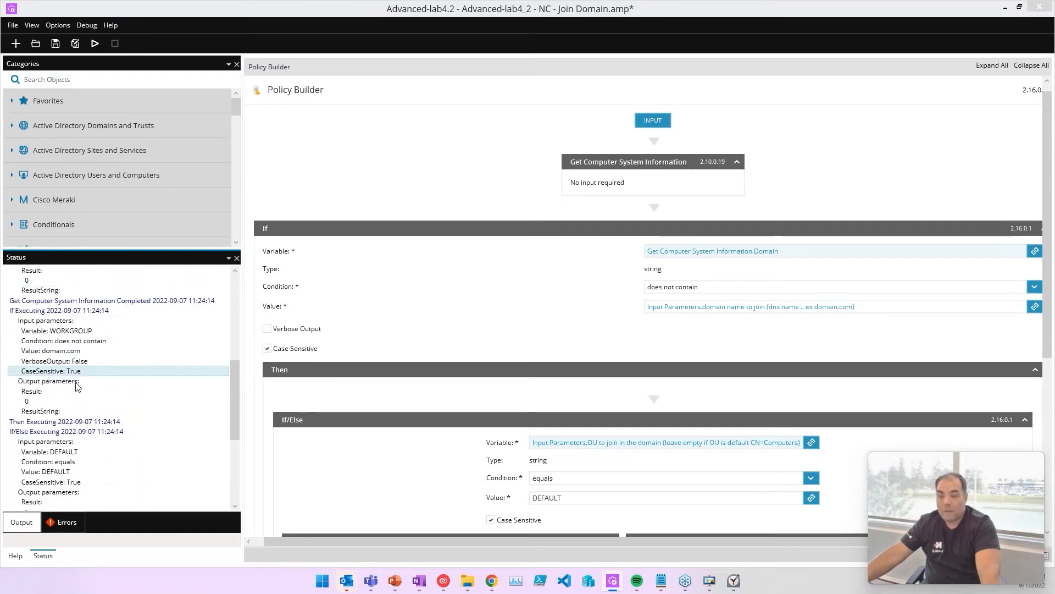
left_click(75, 331)
left_click(74, 352)
left_click(80, 331)
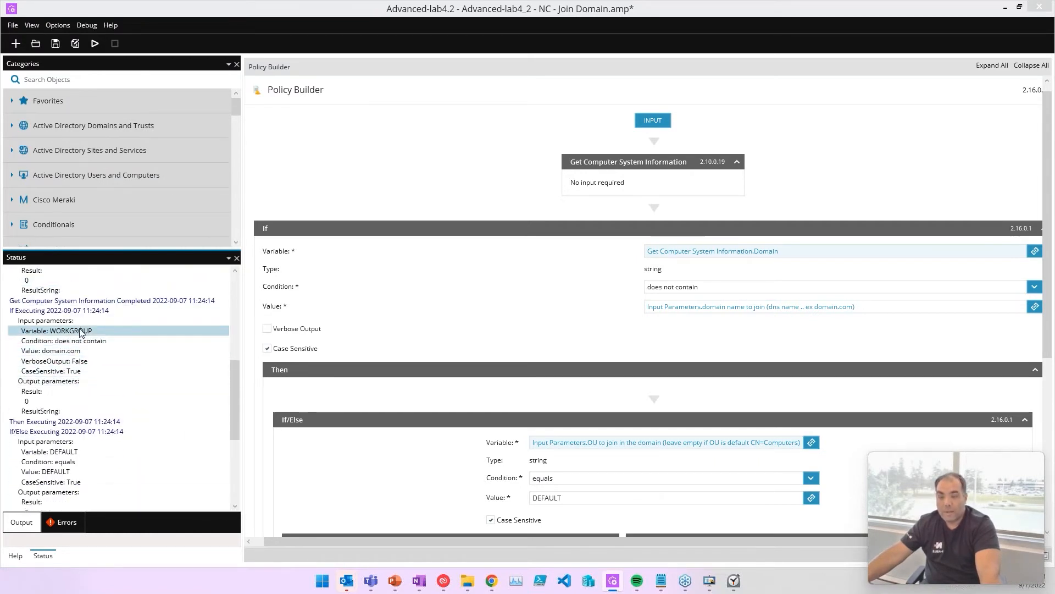
left_click(82, 350)
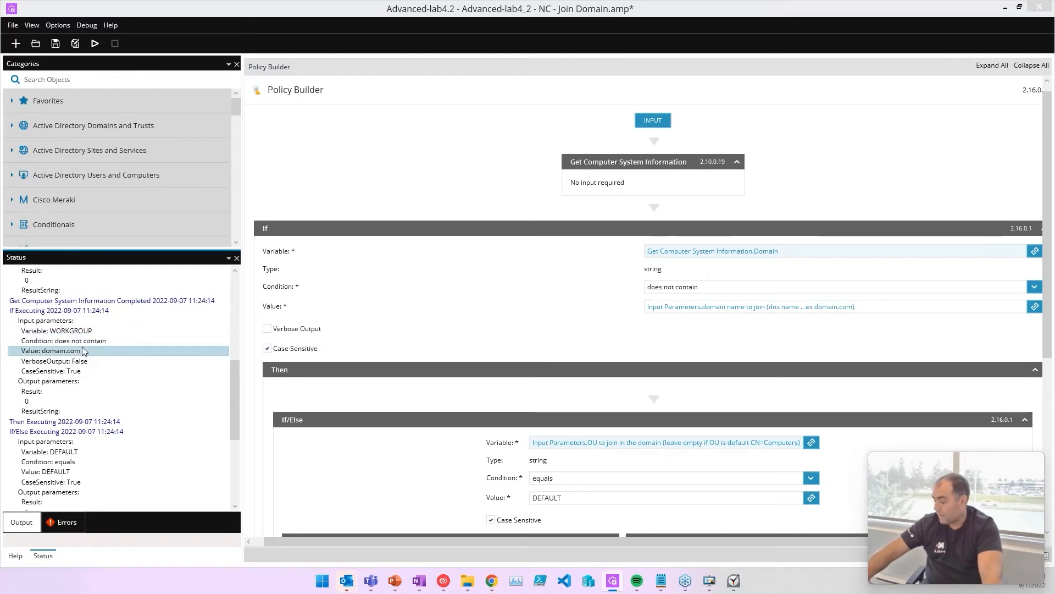
left_click(94, 331)
Examine the If/Else entry in the run output against the Join Domain objects in the policy's Then and Else branches.
scroll(104, 344, "down", 2)
scroll(105, 347, "down", 2)
left_click(94, 326)
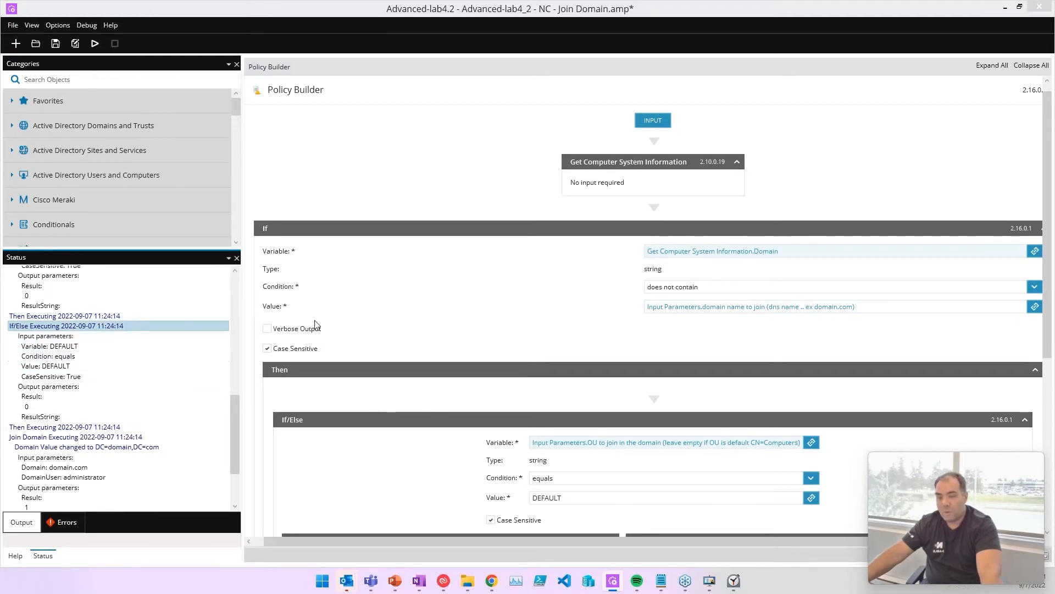
scroll(431, 327, "down", 1)
scroll(431, 327, "down", 5)
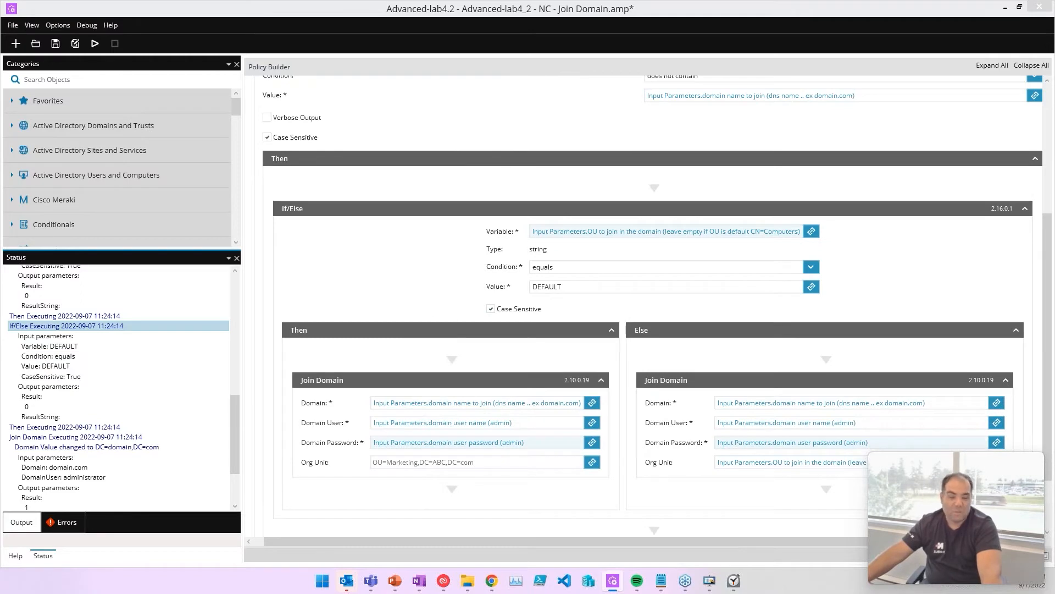
scroll(440, 242, "down", 2)
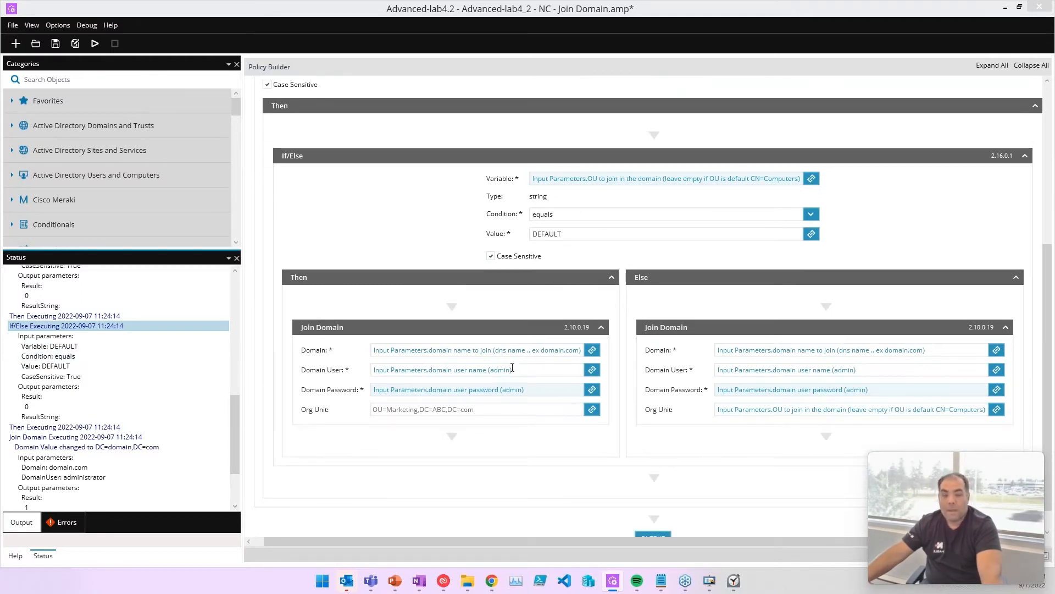
scroll(415, 268, "down", 1)
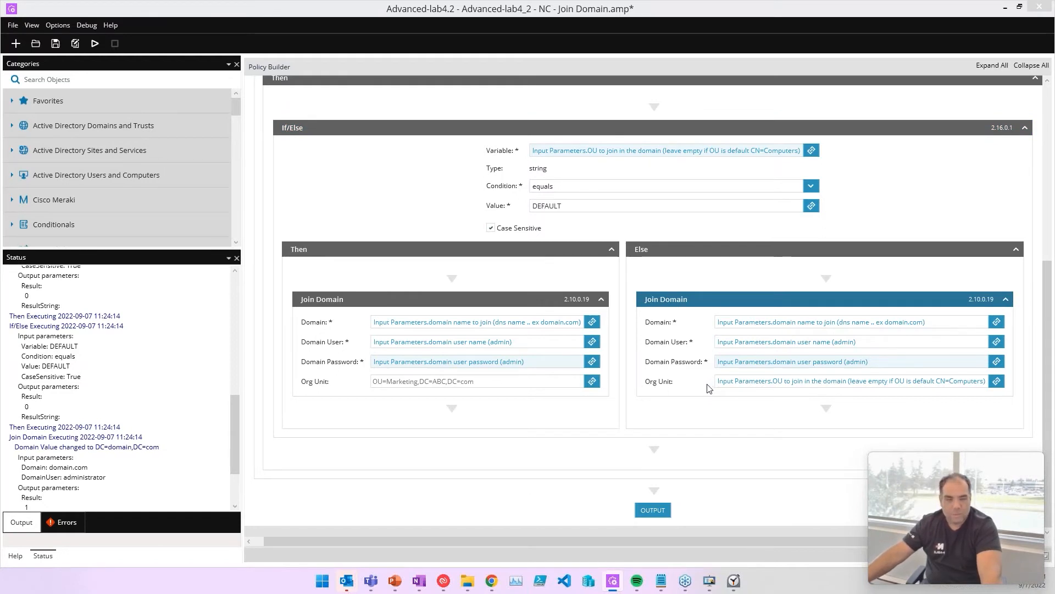
Check the result string of the Then branch's Join Domain object at the end of the run output.
left_click(346, 355)
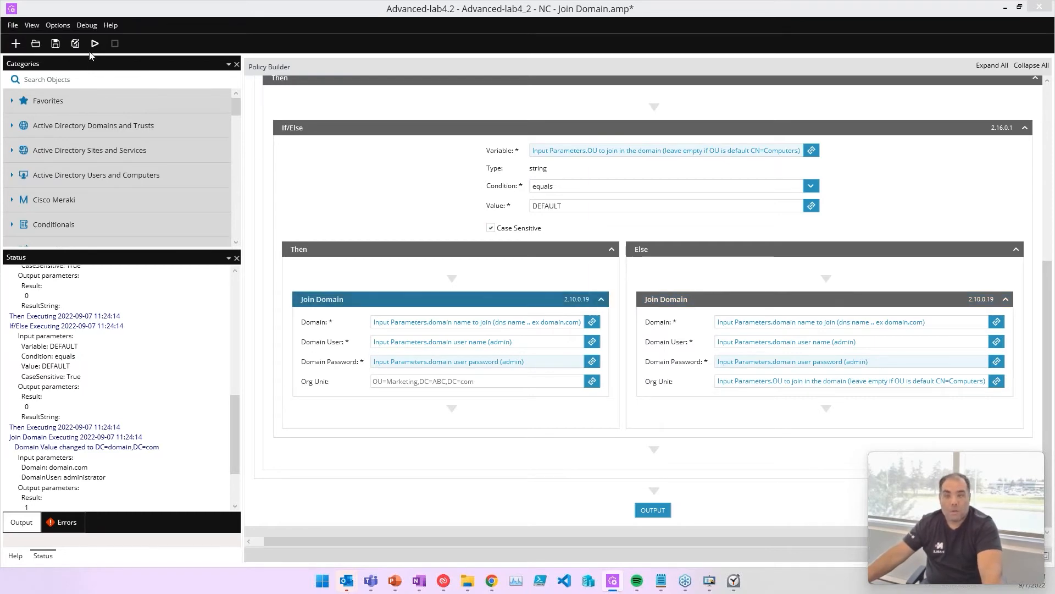
scroll(101, 418, "down", 3)
left_click(129, 444)
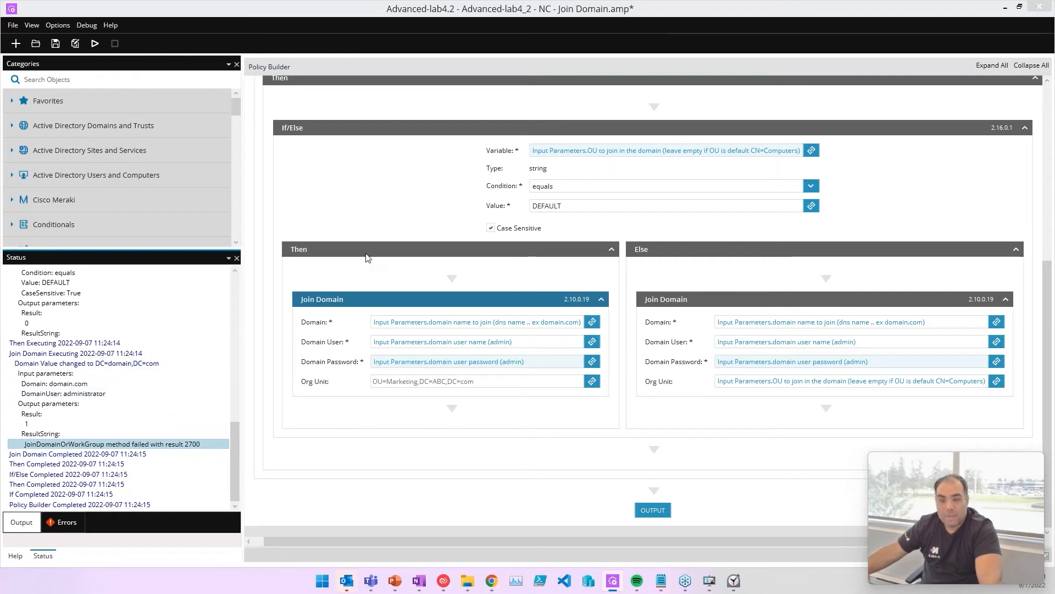
Open the Workstation Maintenance policy file.
left_click(380, 204)
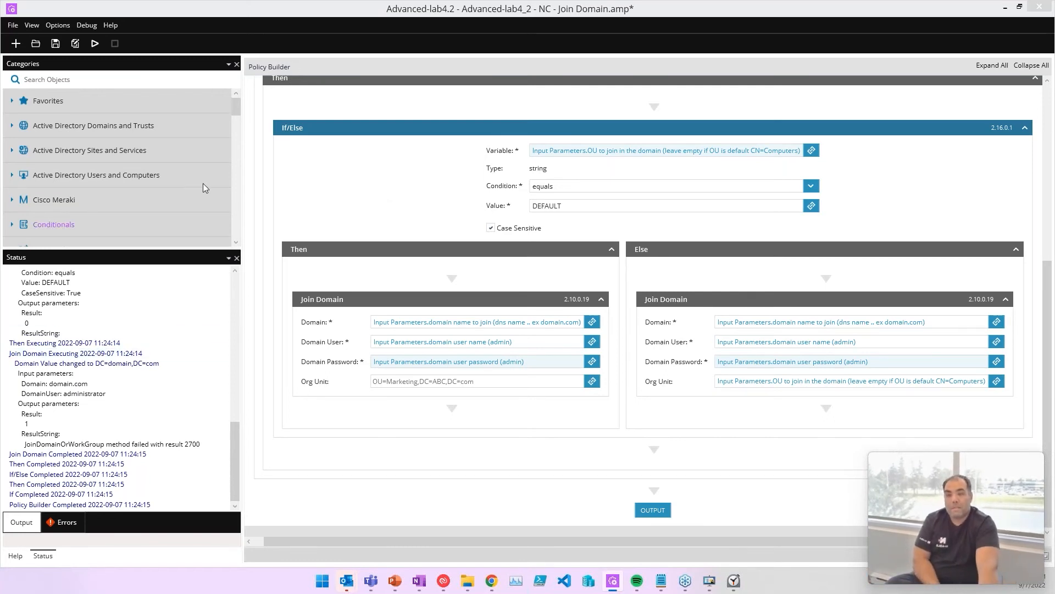
left_click(36, 44)
left_click(562, 325)
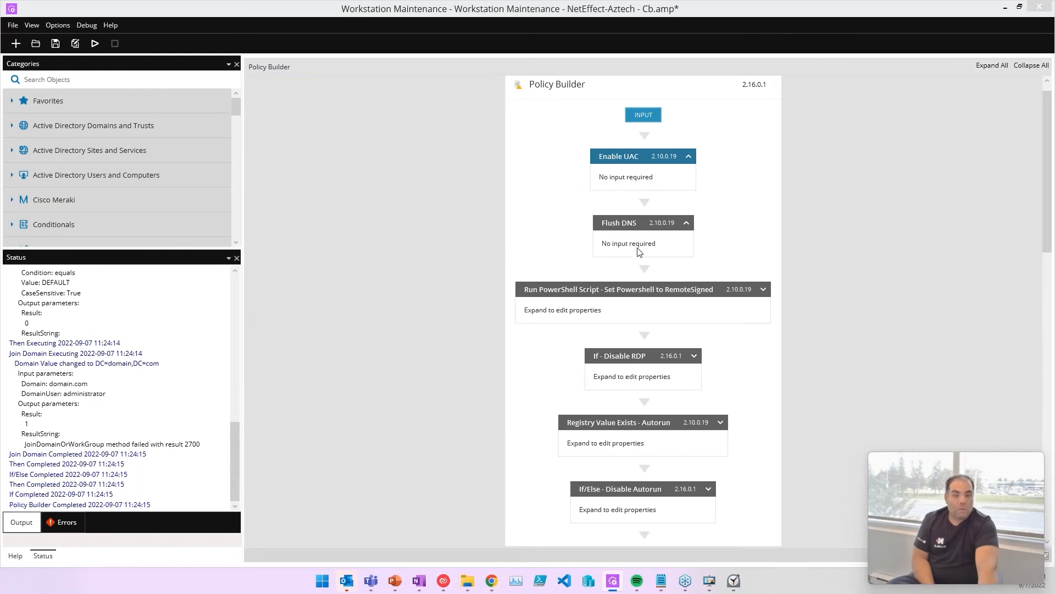
Review the sequence of objects in the Workstation Maintenance policy, from Enable UAC down to the Windows time service check.
scroll(640, 233, "down", 2)
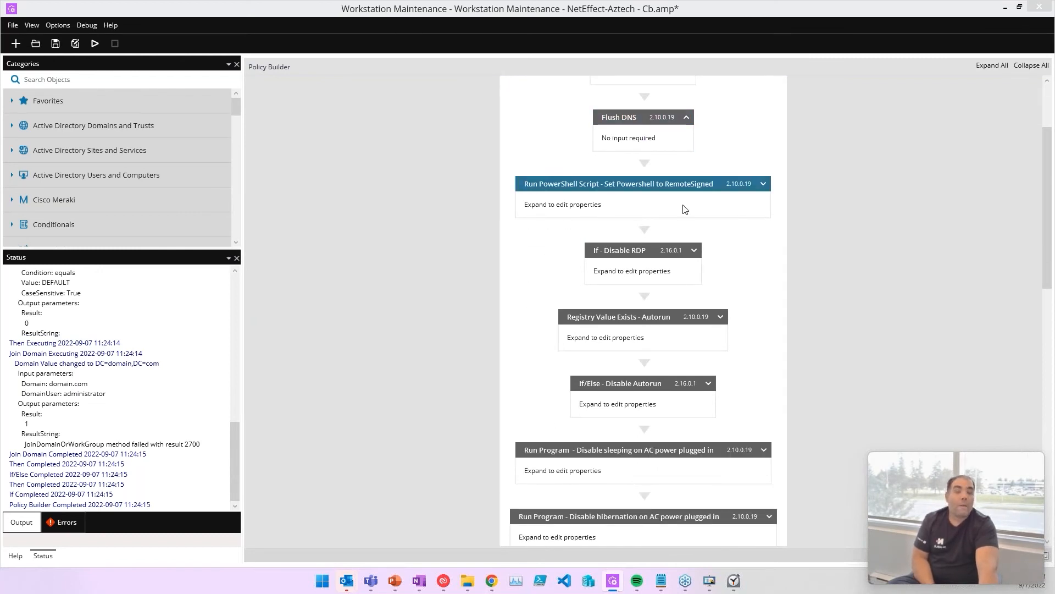
scroll(608, 206, "down", 2)
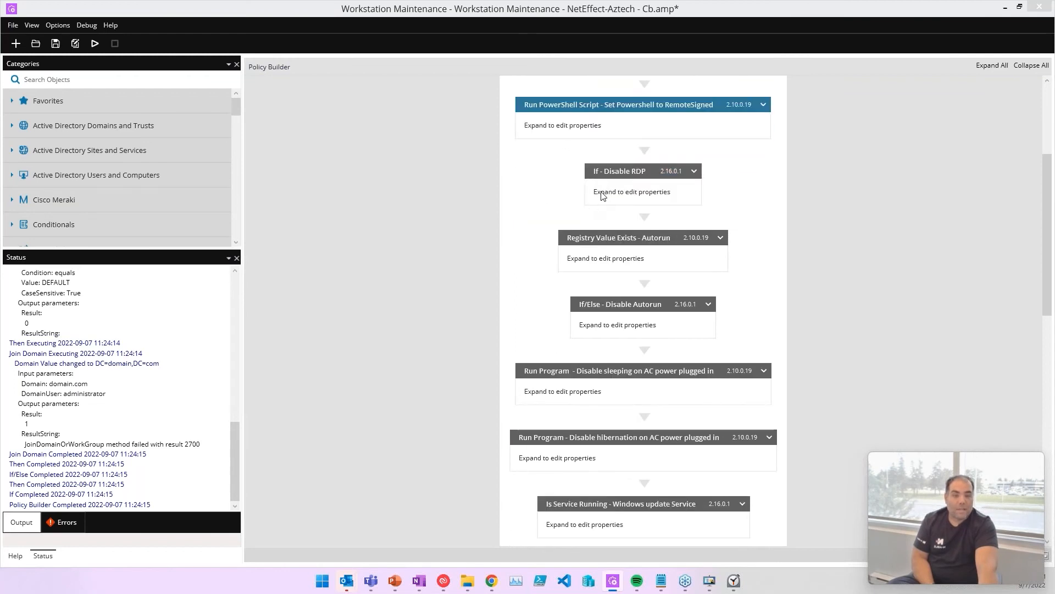
scroll(616, 264, "down", 2)
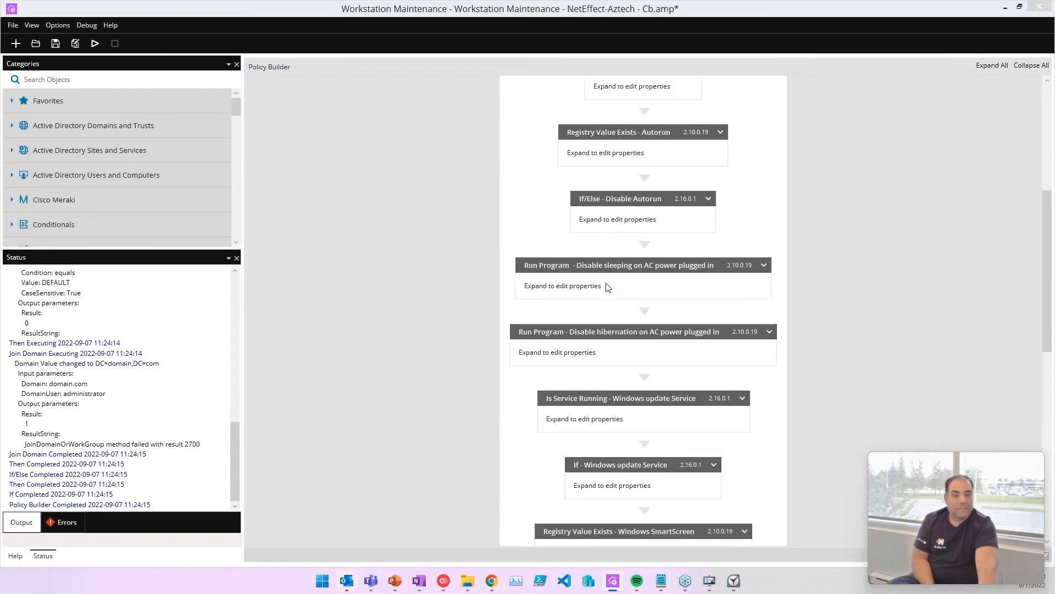
scroll(604, 266, "down", 2)
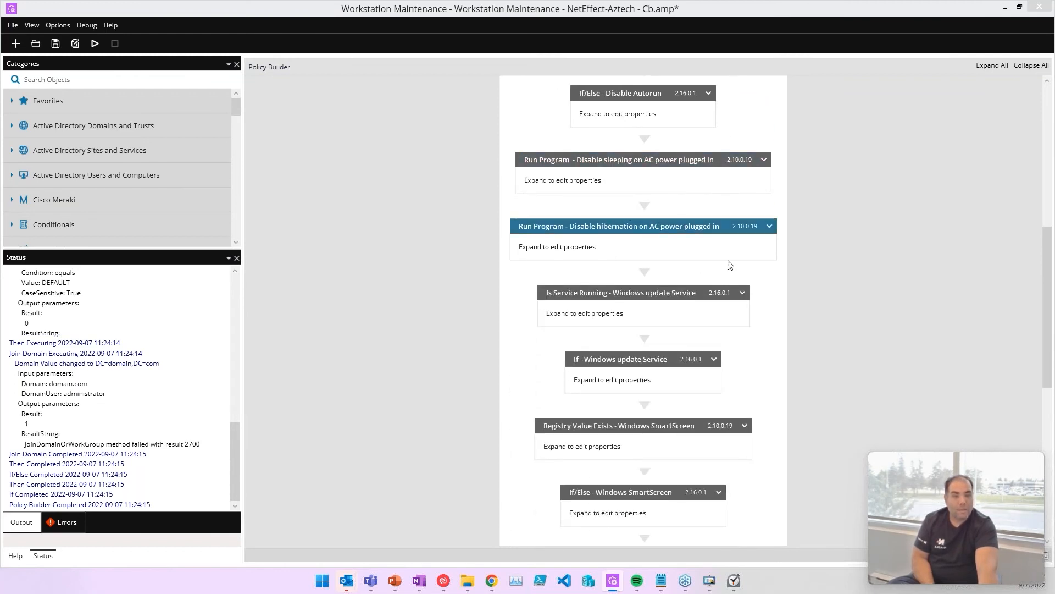
scroll(616, 269, "down", 8)
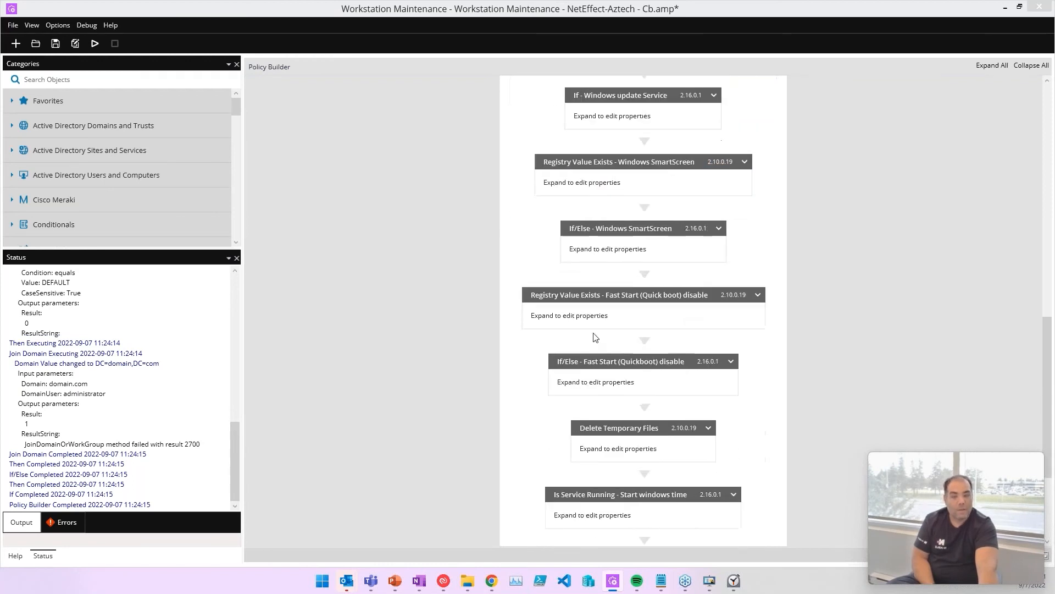